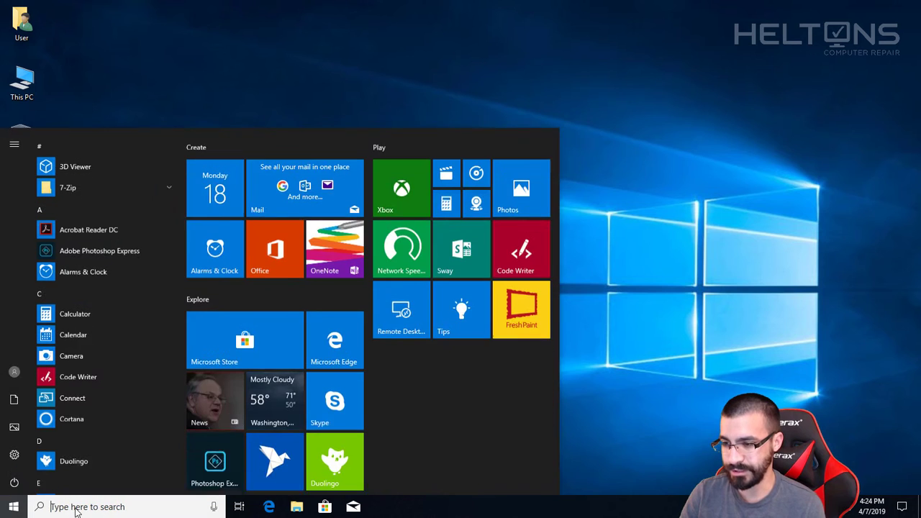
Run secpol.msc from the Run dialog to open Local Security Policy.
key(super)
click(483, 382)
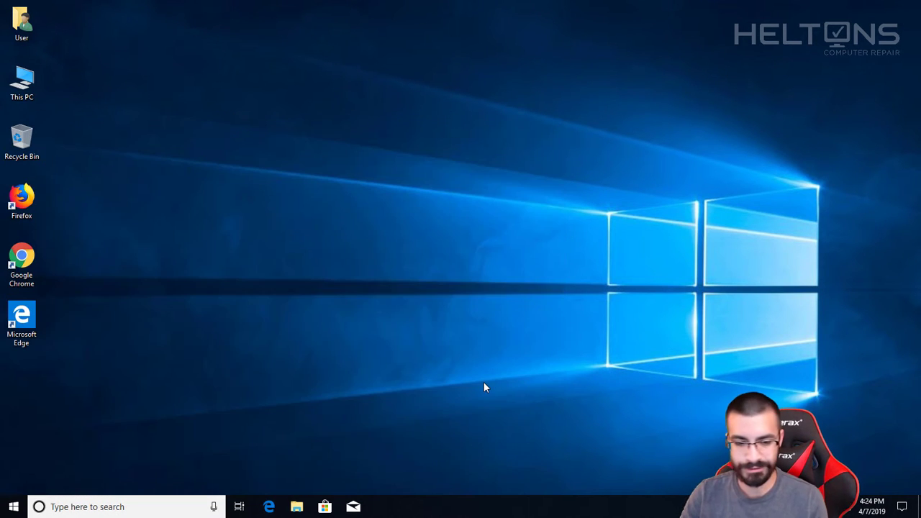
key(super+r)
key(BackSpace)
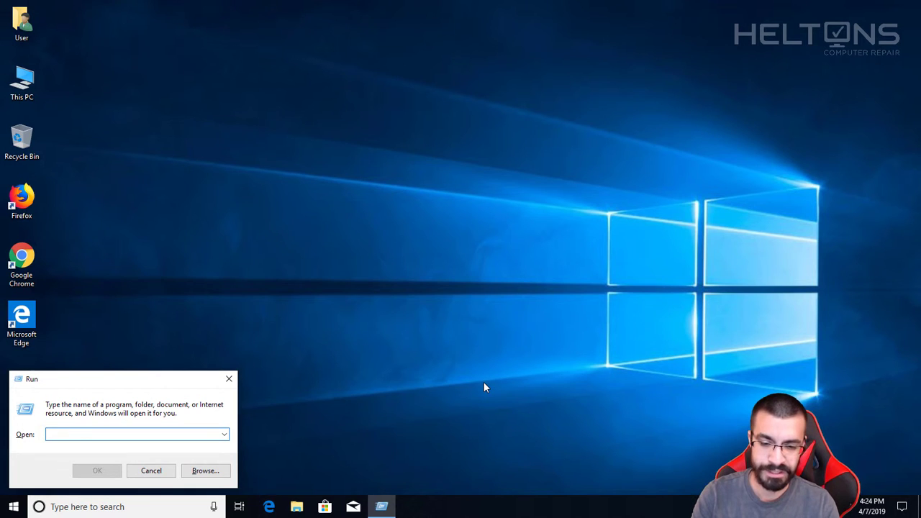
text(secpol.msc)
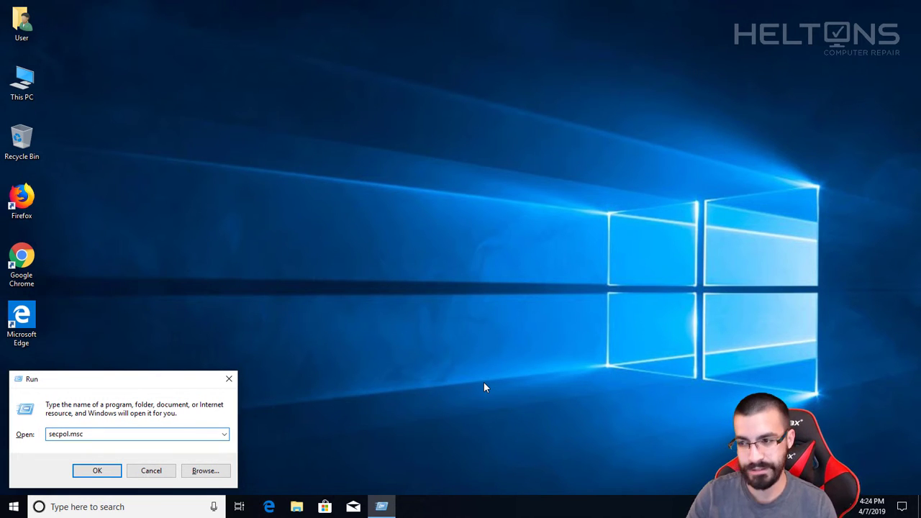
key(Return)
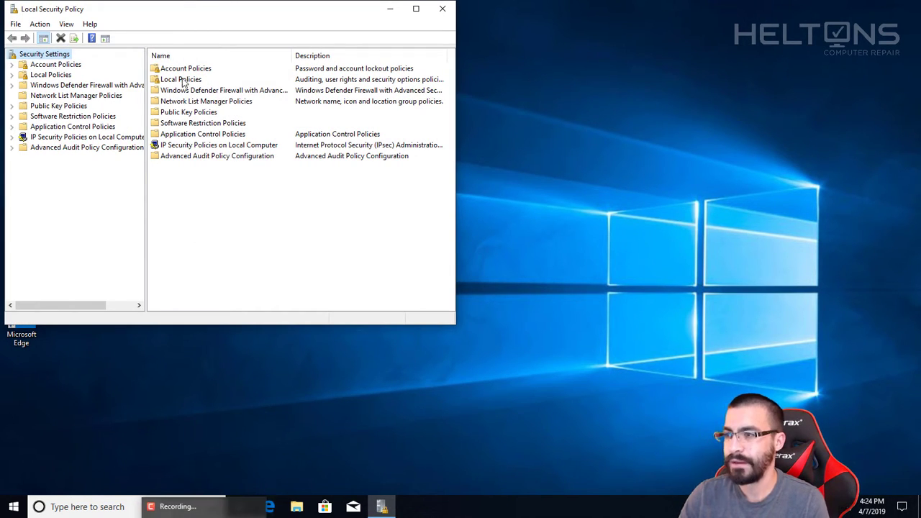
Maximize the window and show Account Policies > Account Lockout Policy settings.
click(415, 9)
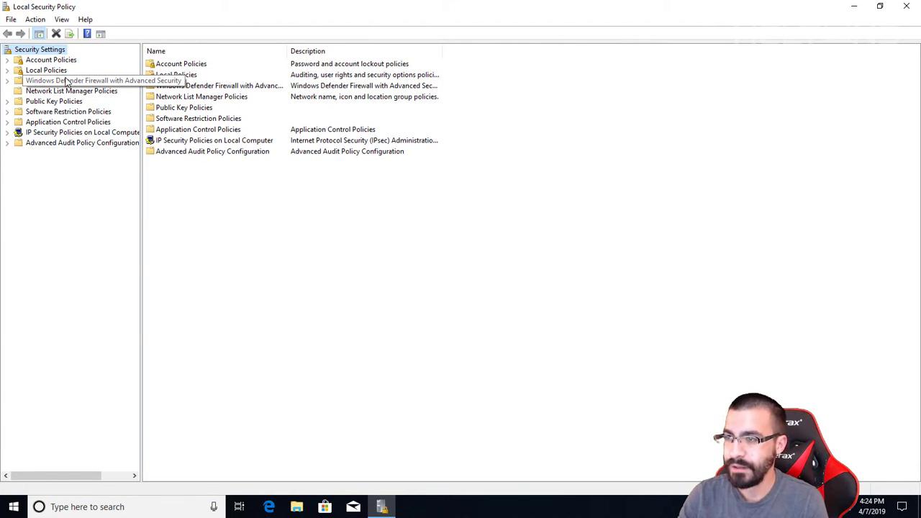
click(8, 61)
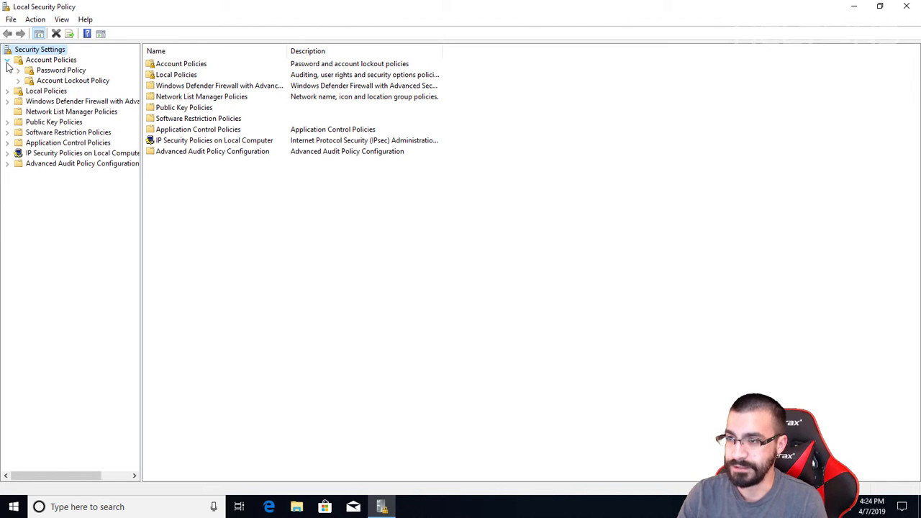
click(50, 82)
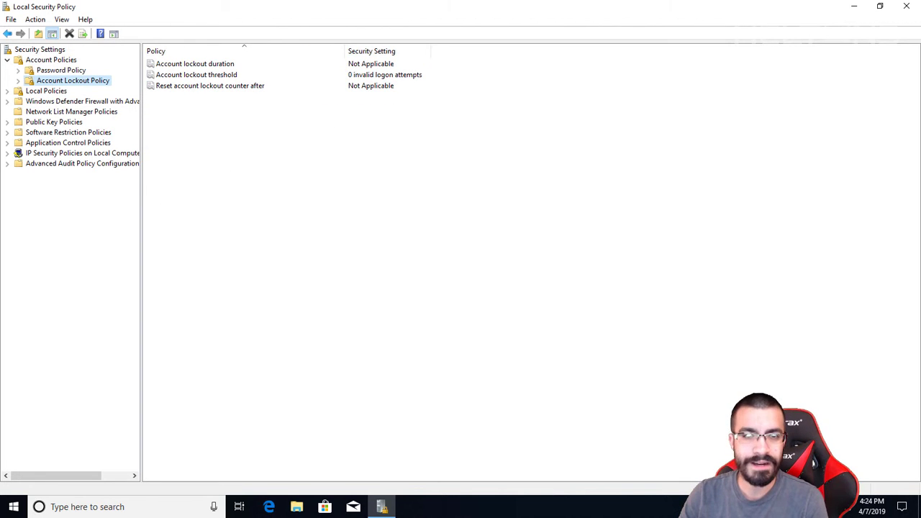
View the Account lockout duration explanation, then close it without changes.
click(198, 66)
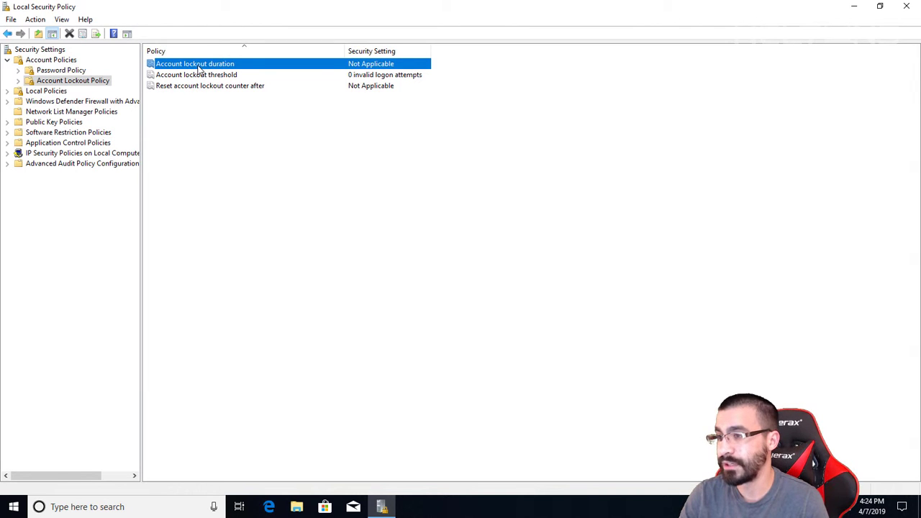
double_click(200, 65)
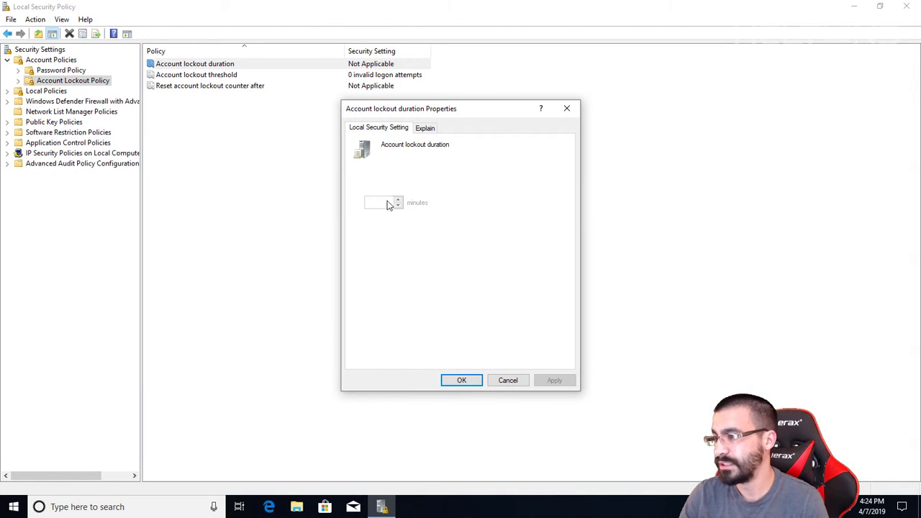
click(423, 128)
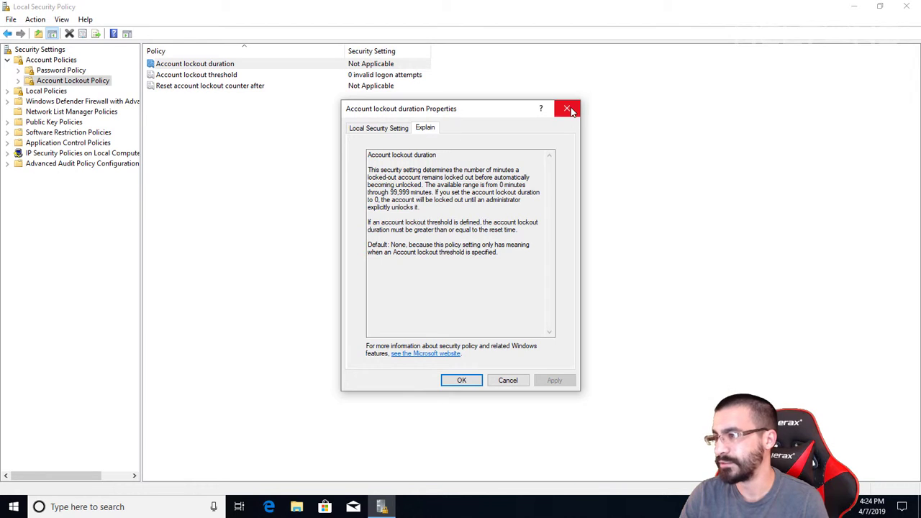
click(567, 108)
Set the account lockout threshold to 3 attempts, accepting the suggested 30-minute values.
double_click(323, 75)
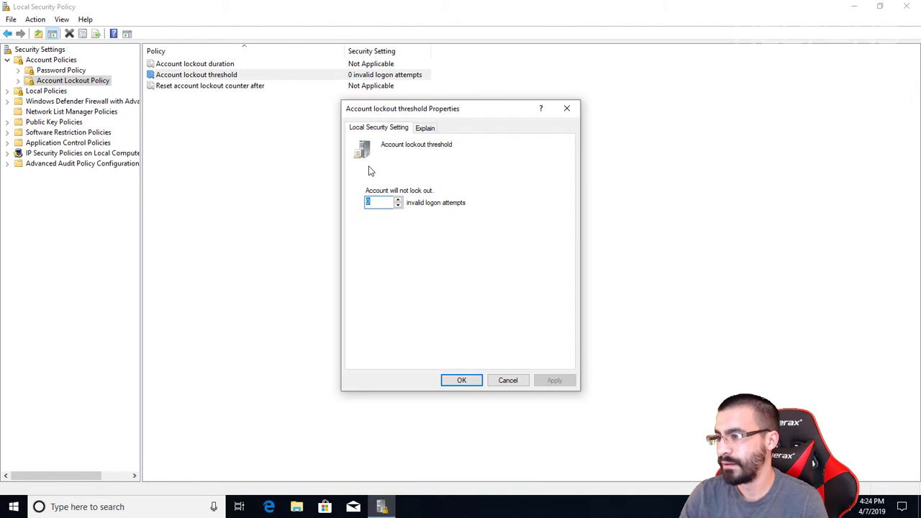
click(382, 204)
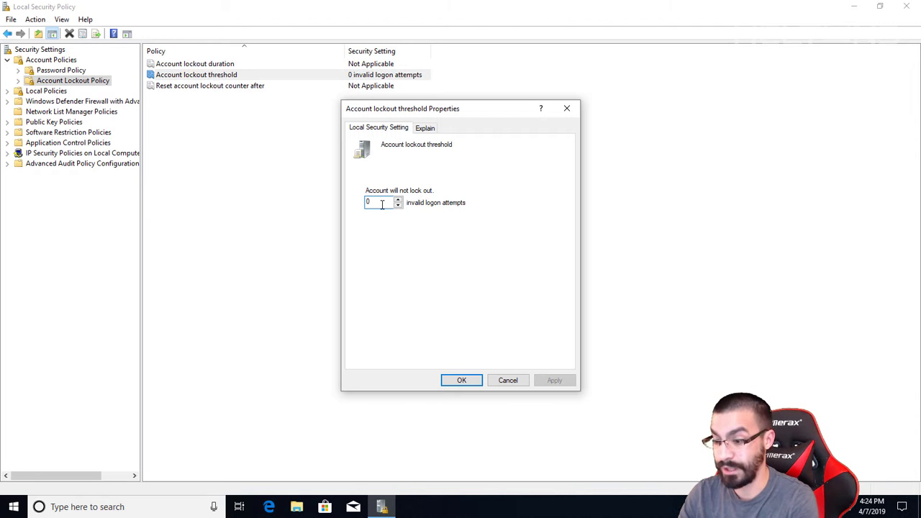
key(BackSpace)
text(3)
click(555, 381)
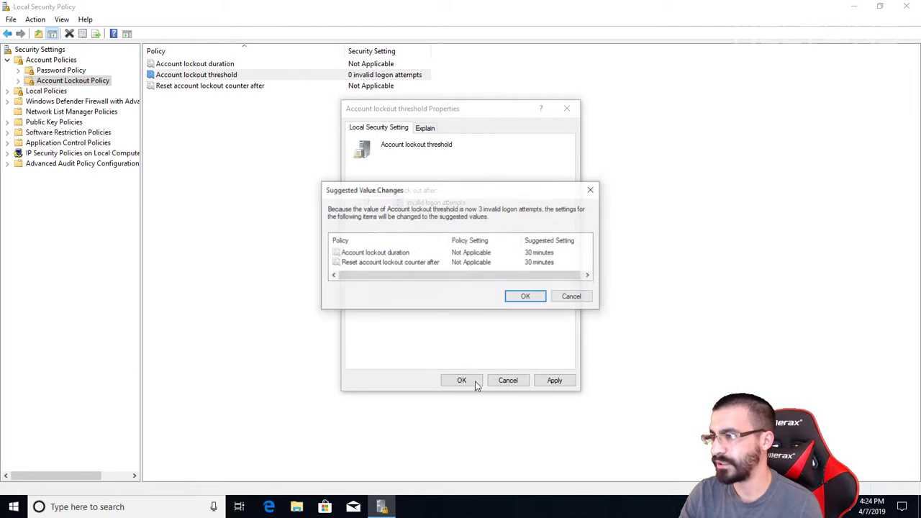
click(526, 298)
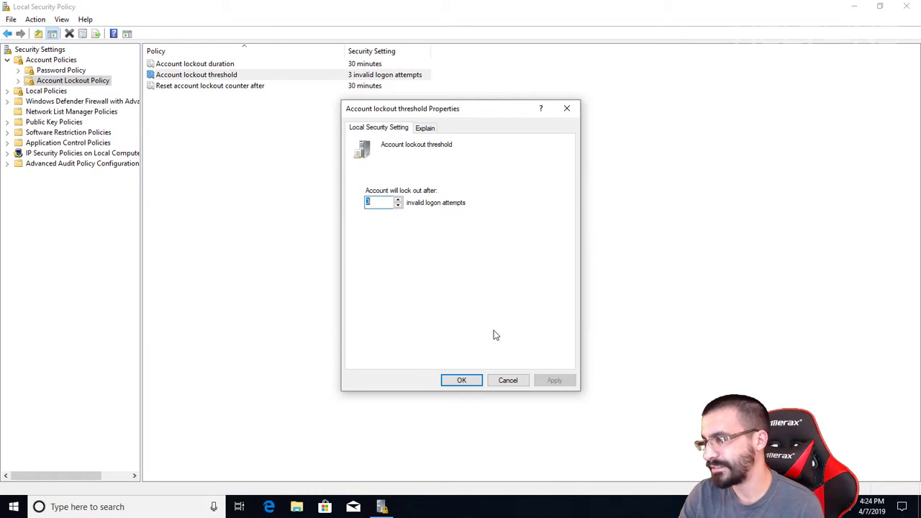
click(459, 381)
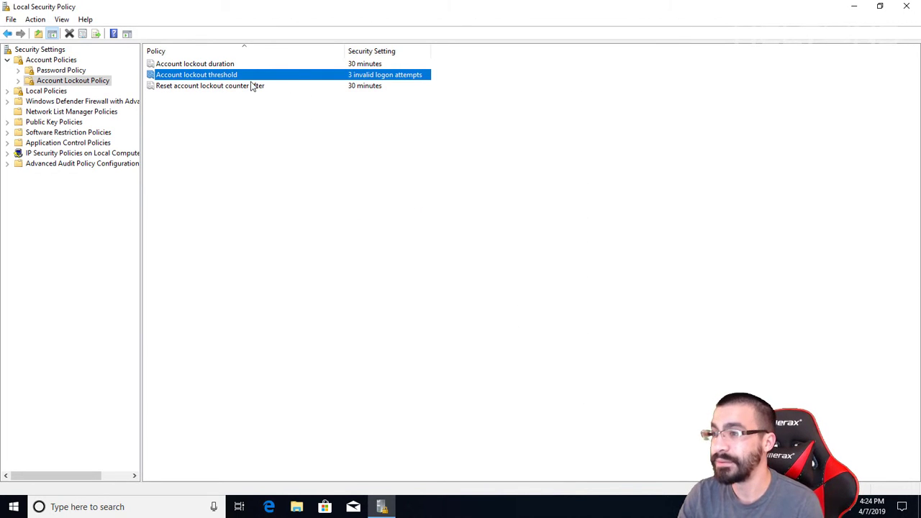
Change the account lockout duration from 30 to 15 minutes, accepting the suggested 15-minute reset.
click(220, 133)
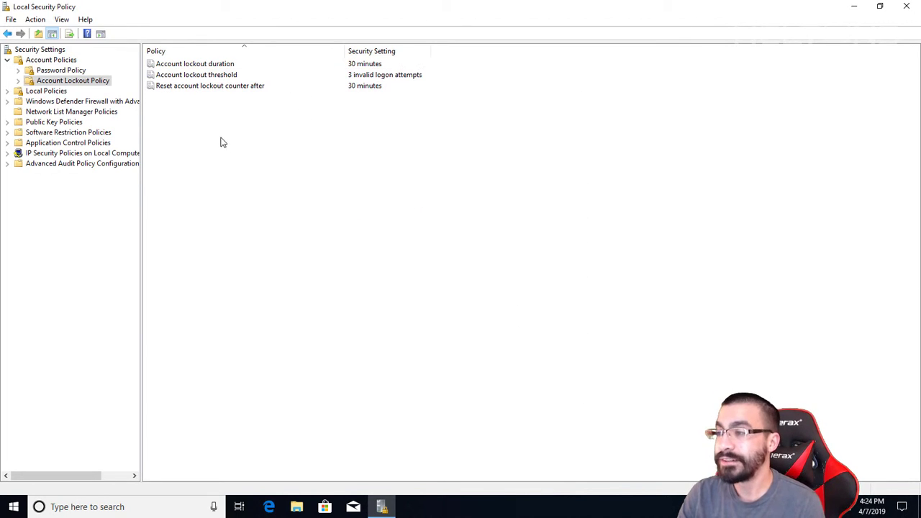
double_click(231, 65)
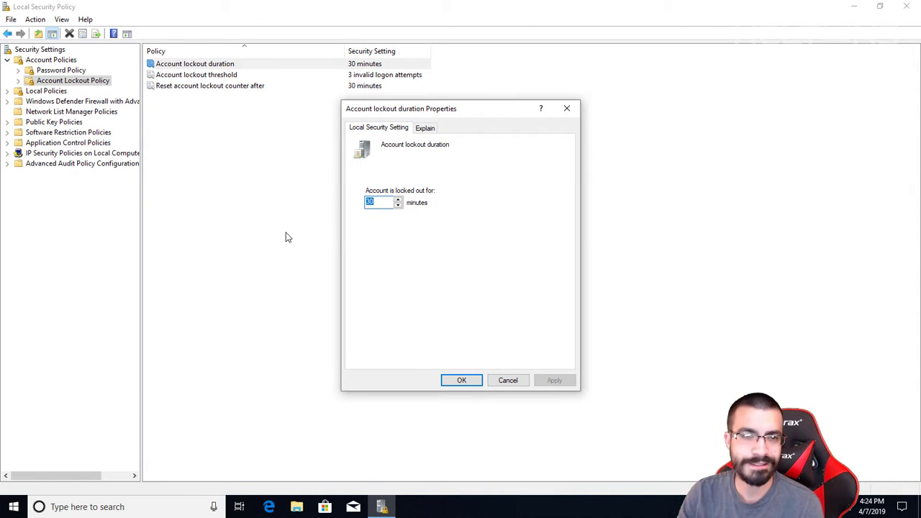
click(380, 203)
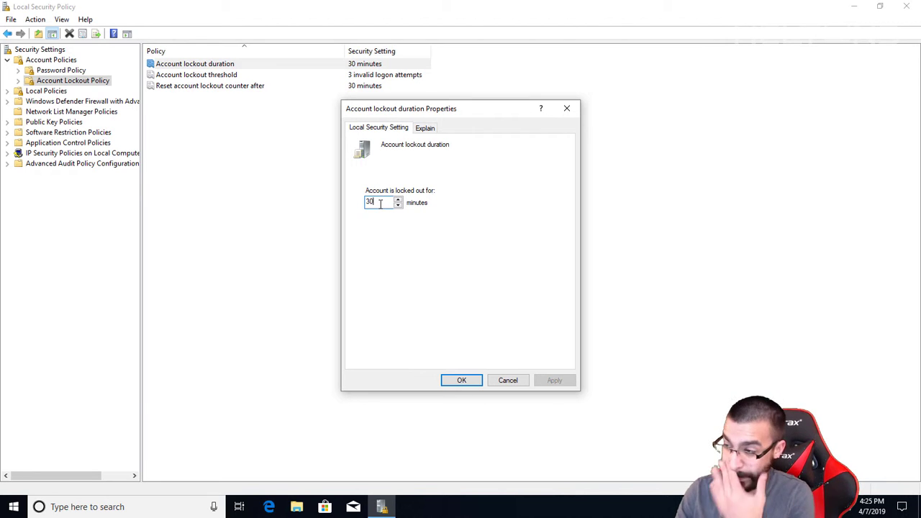
drag(380, 203, 319, 207)
text(15)
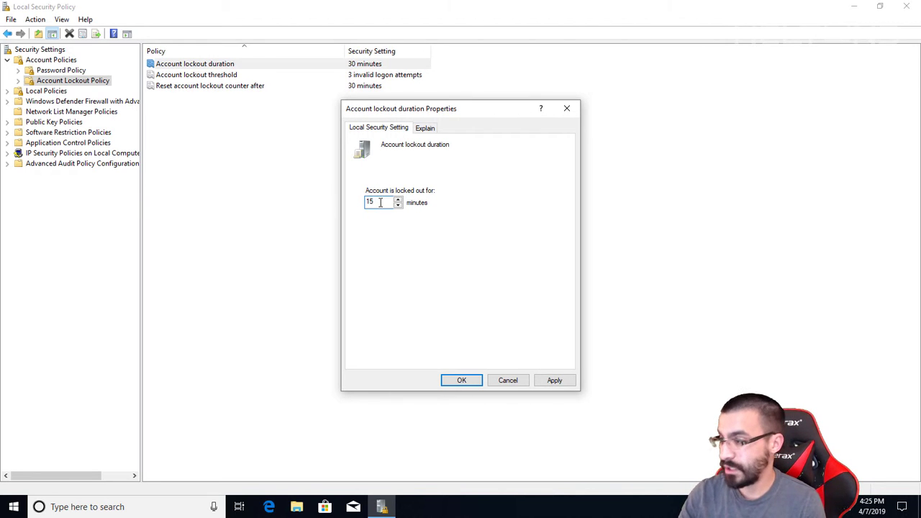
click(551, 380)
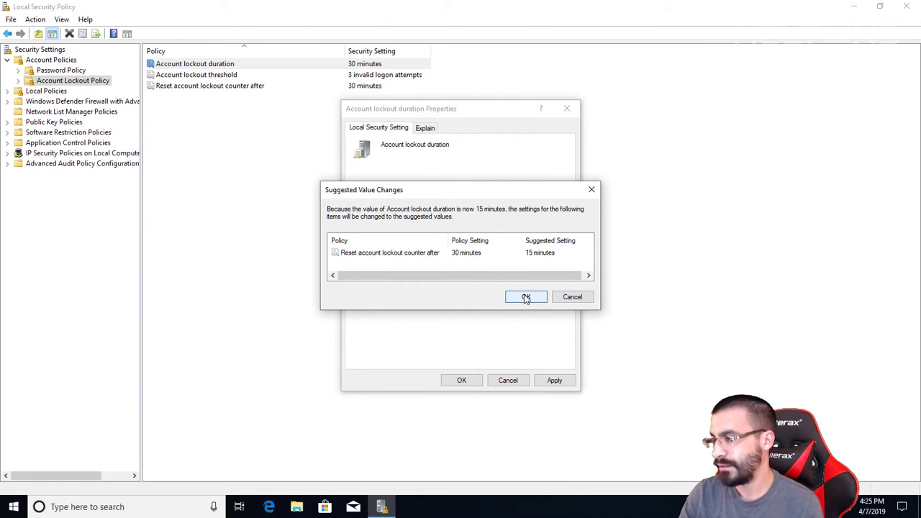
click(526, 298)
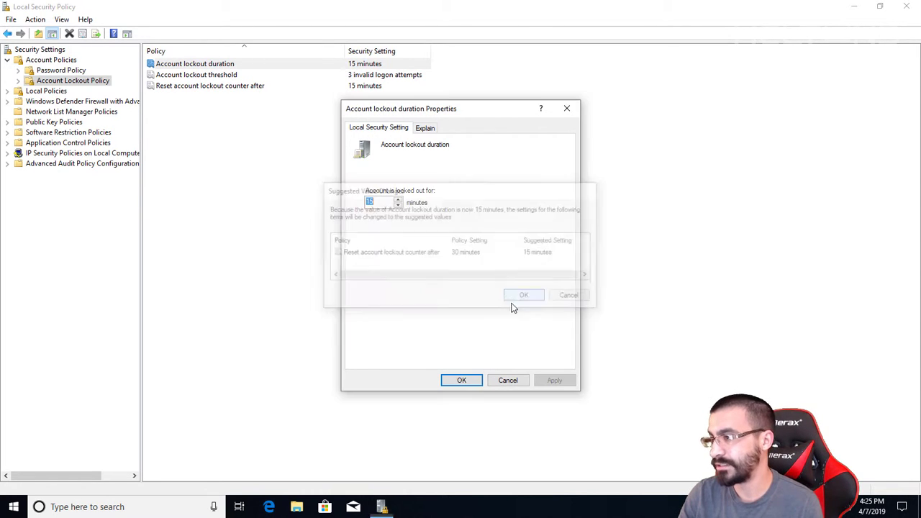
click(462, 380)
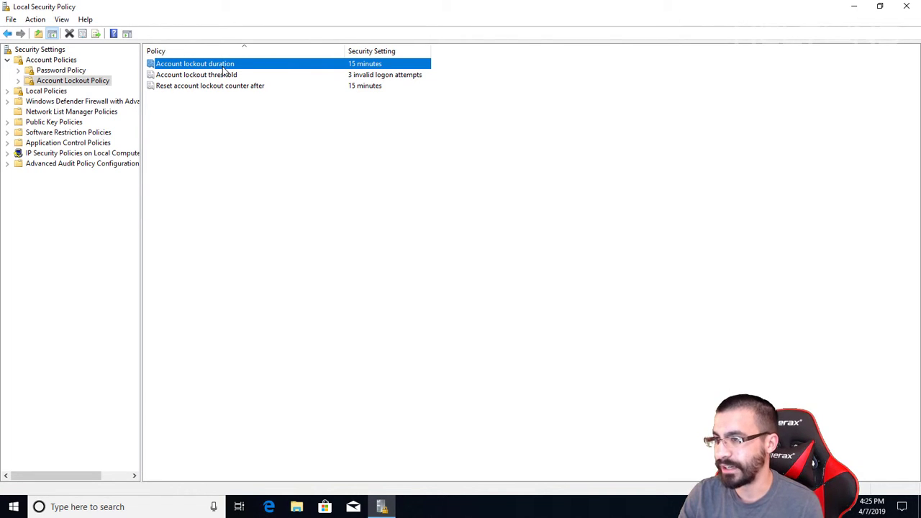
Set Reset account lockout counter after to 10 minutes and apply it.
click(200, 89)
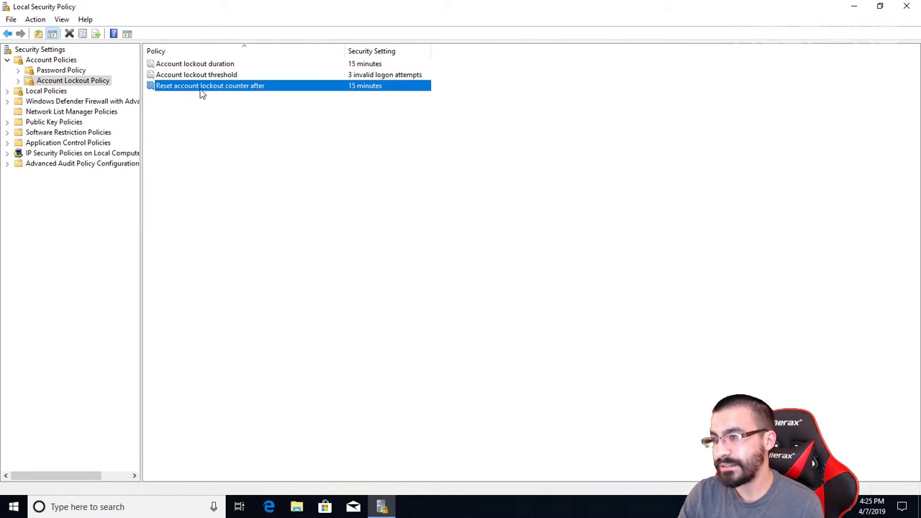
double_click(256, 88)
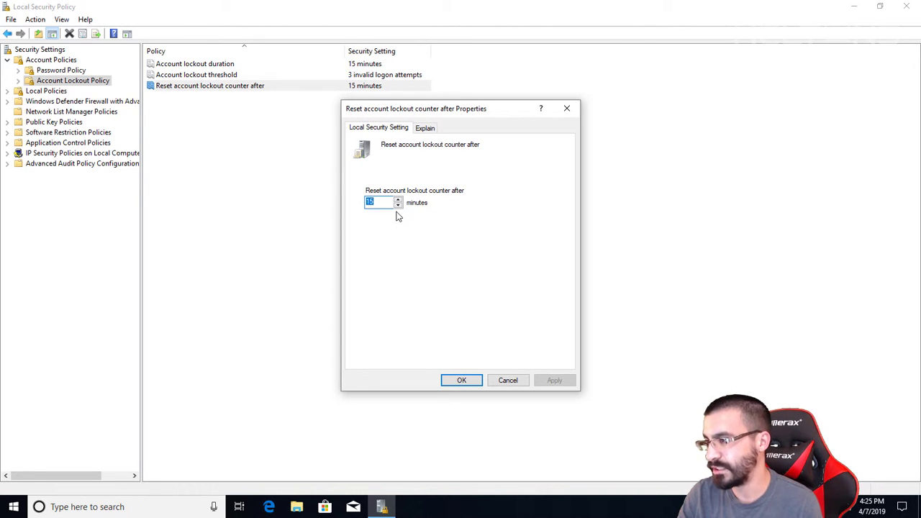
text(30)
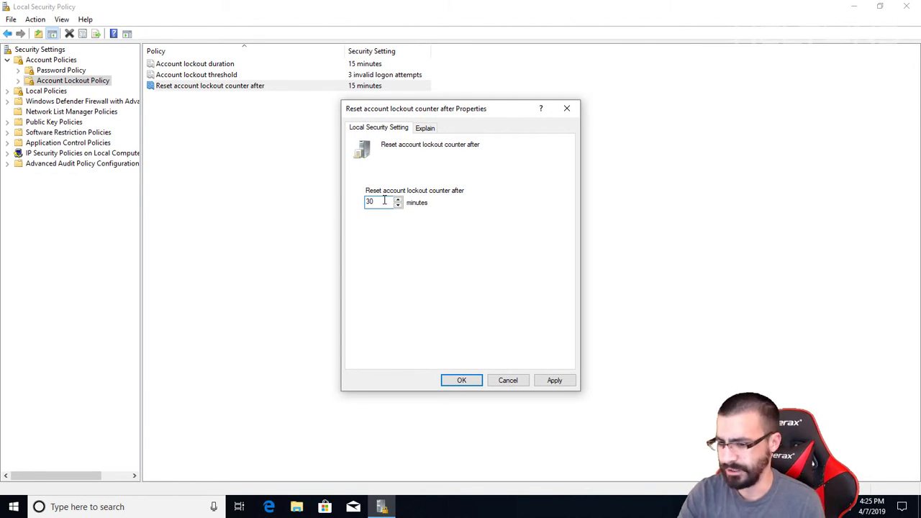
key(BackSpace)
key(BackSpace)
text(10)
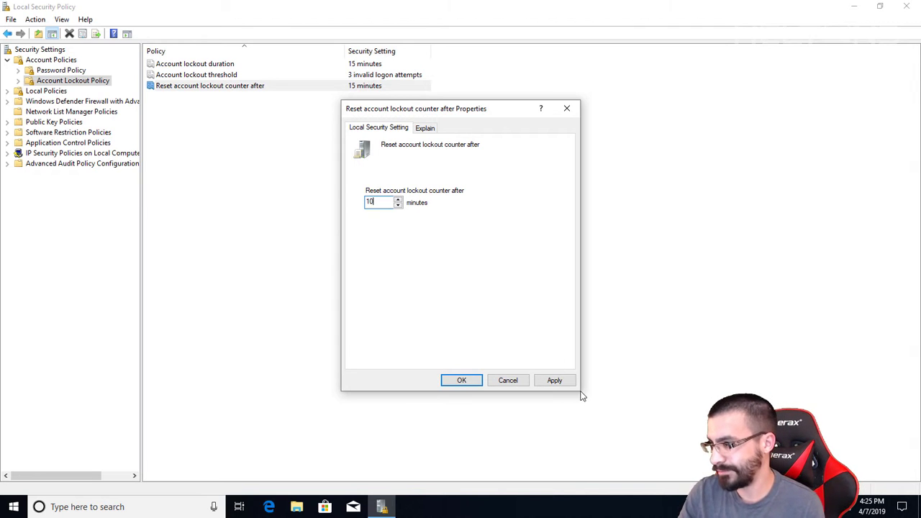
click(567, 381)
Confirm the 10-minute reset, review the lockout values, and close Local Security Policy.
click(462, 380)
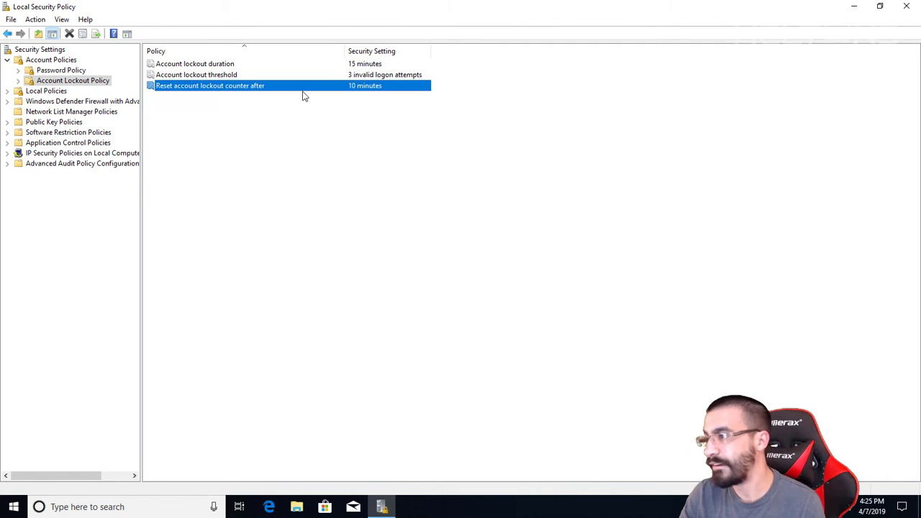
click(195, 67)
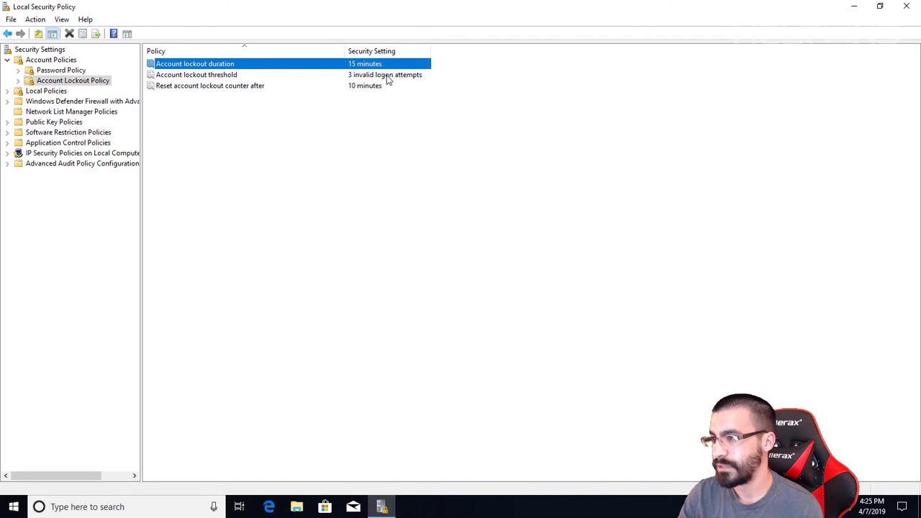
click(906, 9)
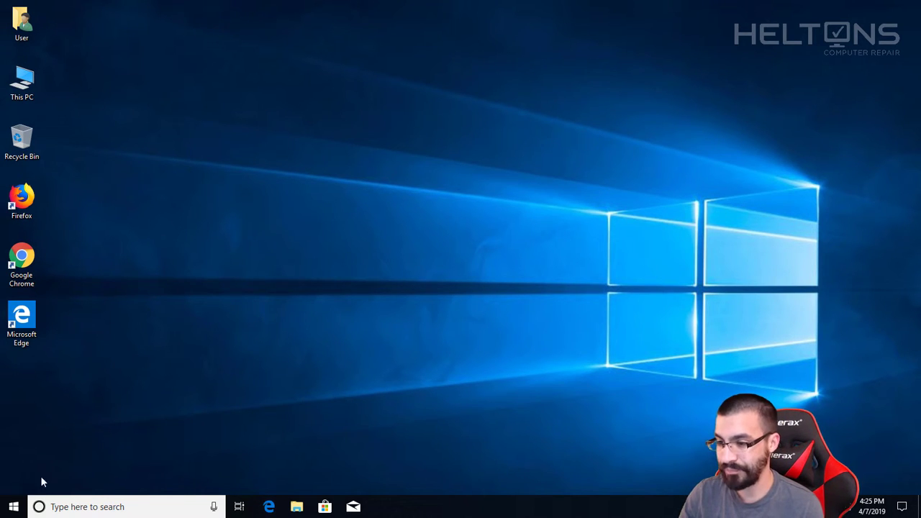
Launch Windows PowerShell (Admin) from the Start right-click menu and approve the UAC prompt.
click(14, 507)
text(cmd)
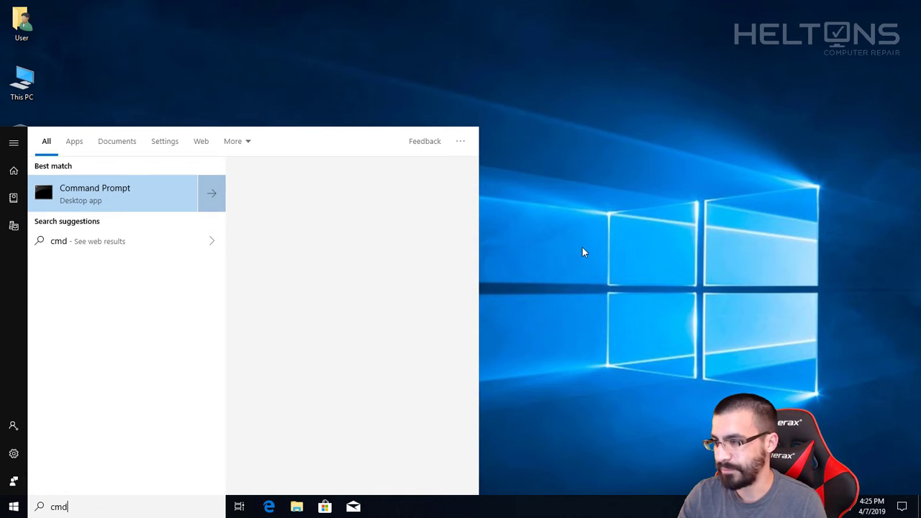
click(583, 251)
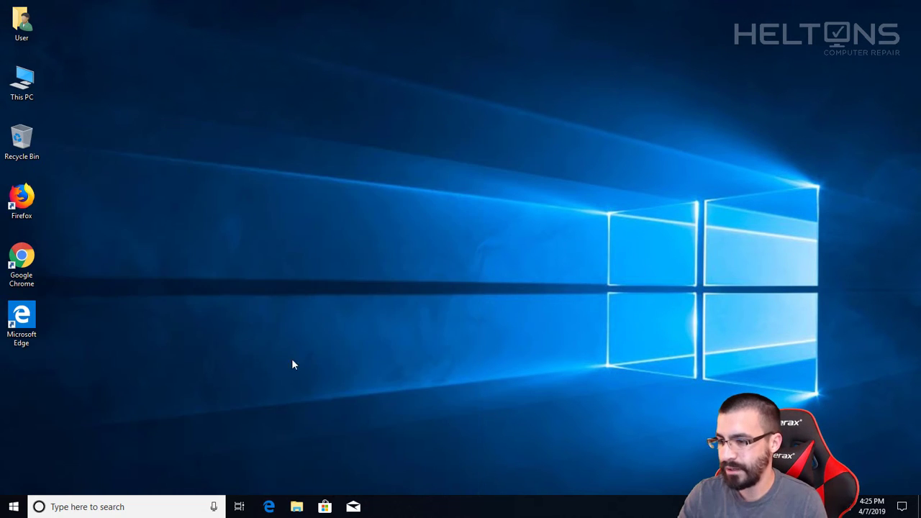
right_click(15, 505)
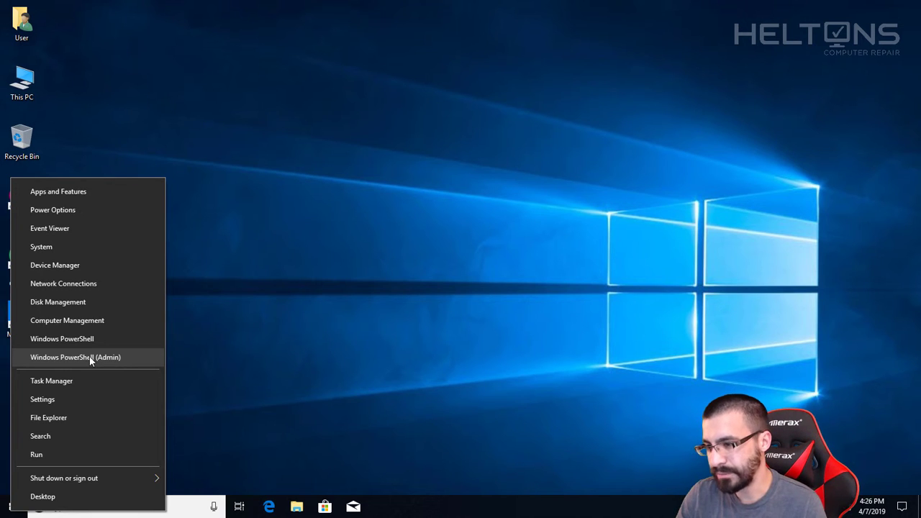
click(124, 357)
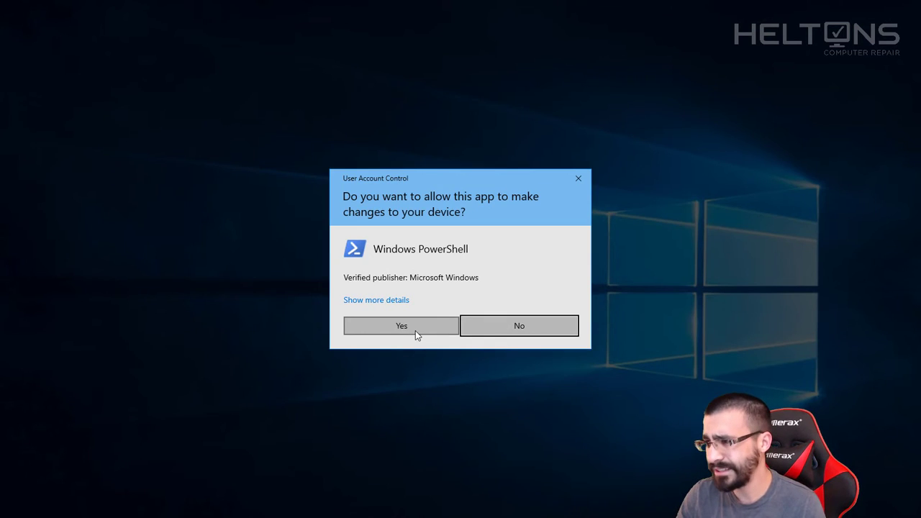
click(402, 326)
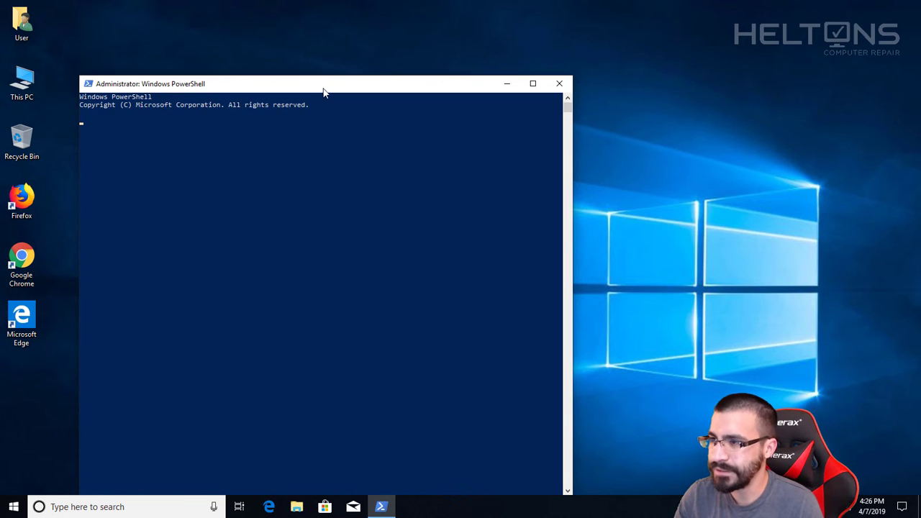
Move the console higher and run net accounts to list account policies.
drag(324, 91, 322, 55)
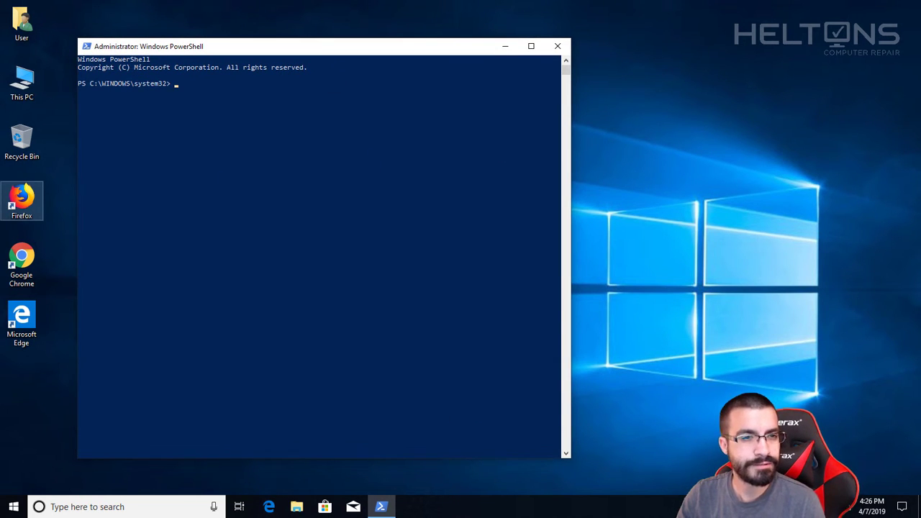
click(207, 271)
right_click(207, 272)
text(net ac)
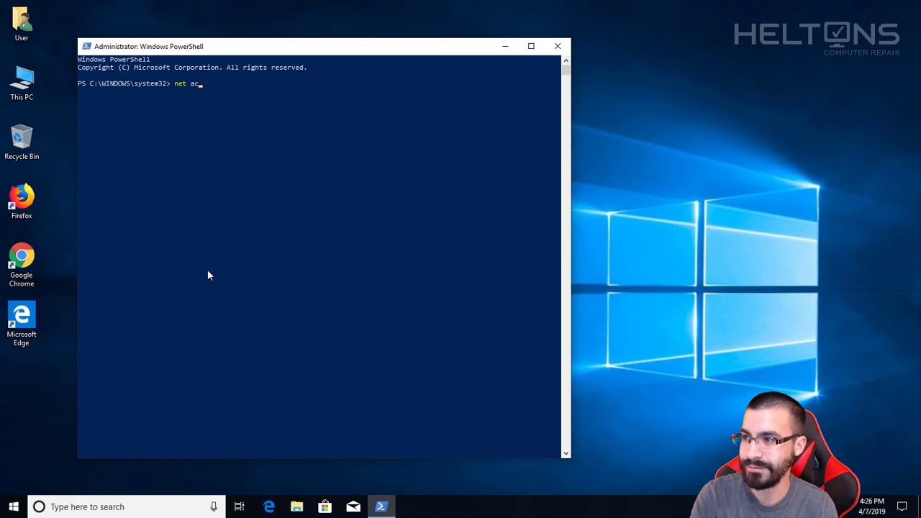
text(counts)
key(Return)
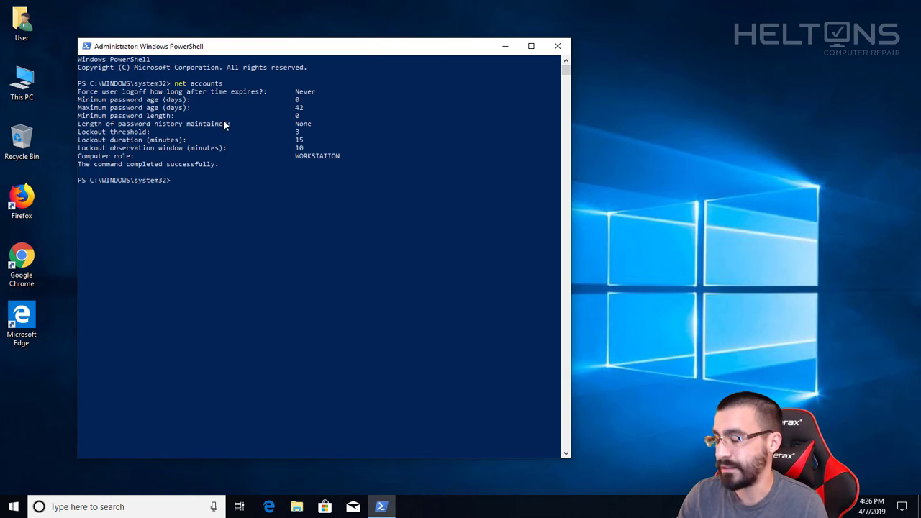
Run net user, clear with cls, and rerun net accounts showing threshold 3, 15 and 10 minutes.
text(net user)
key(Return)
key(Up)
key(Up)
key(Return)
text(cls)
key(Return)
key(Up)
key(Up)
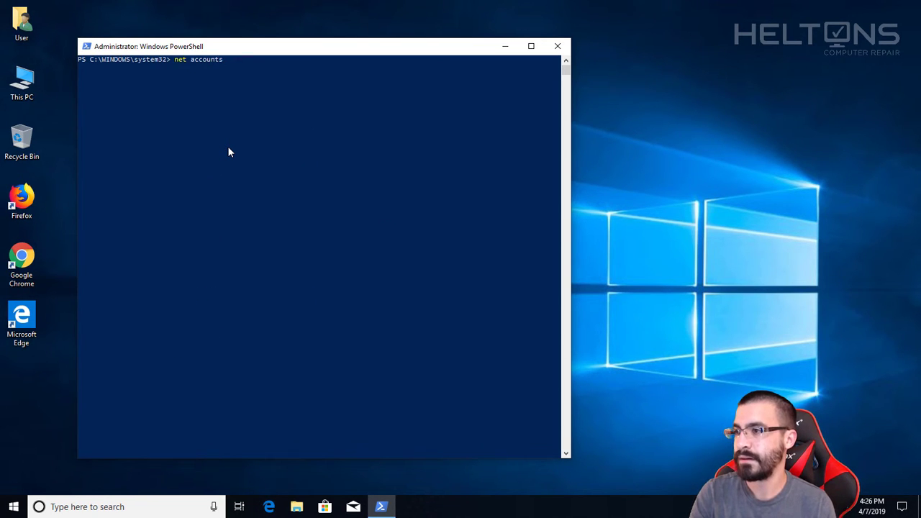
key(Return)
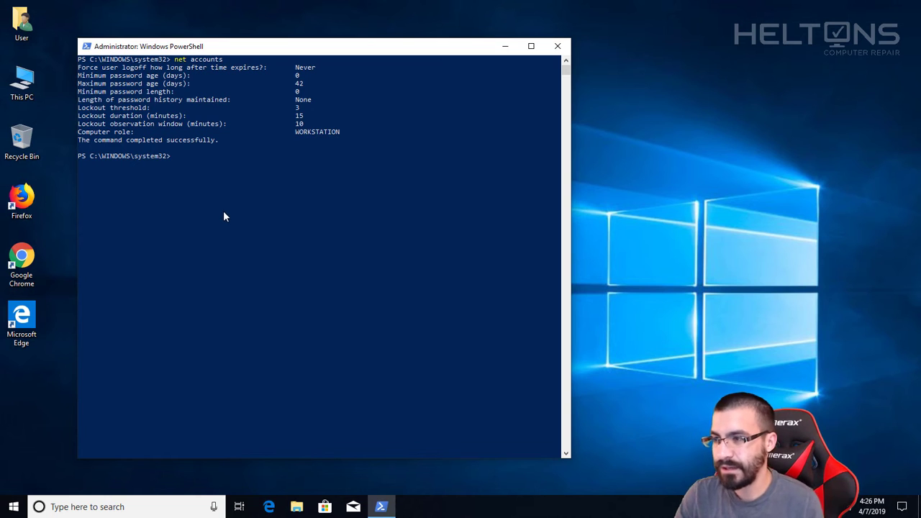
Run net accounts /lockoutduration:30, then rerun net accounts to confirm the 30-minute duration.
text(net accounts)
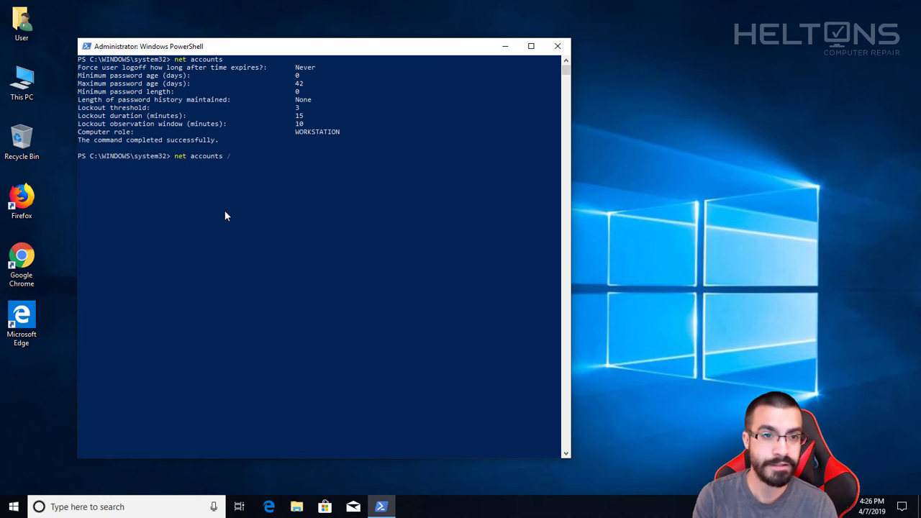
text( /lockout)
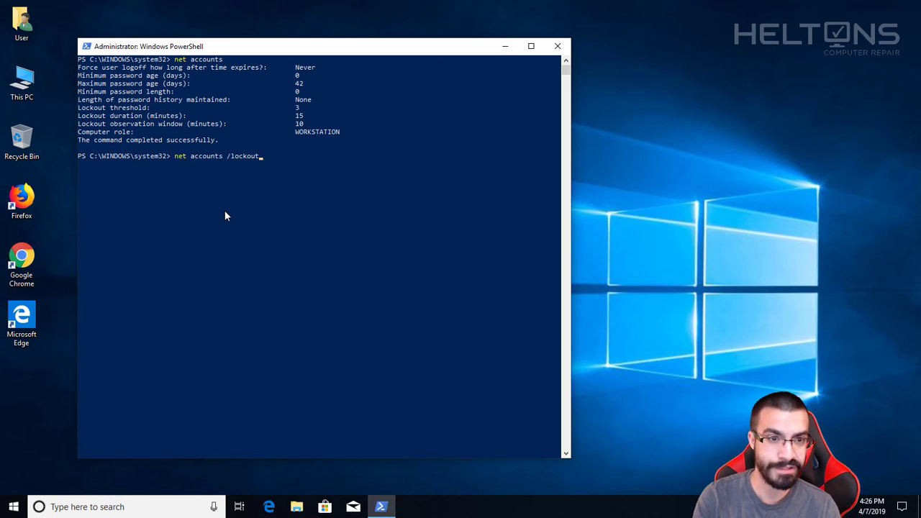
text(dura)
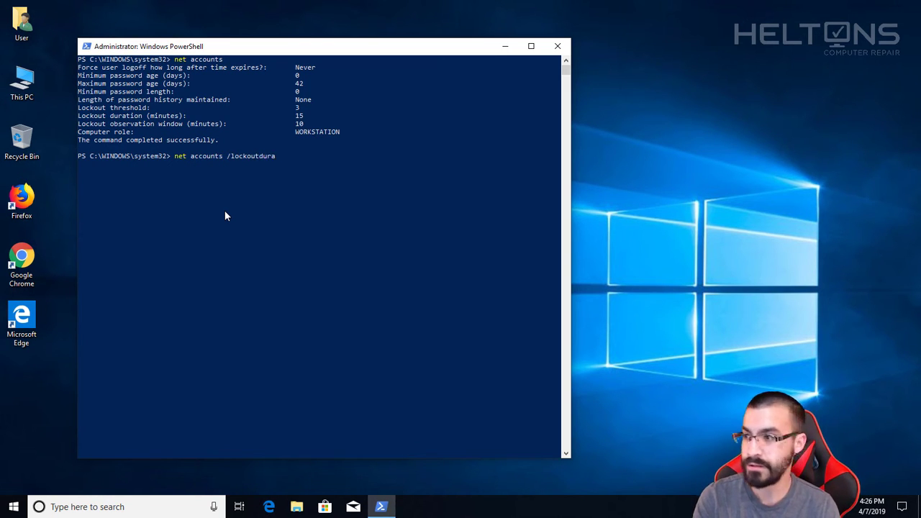
key(BackSpace)
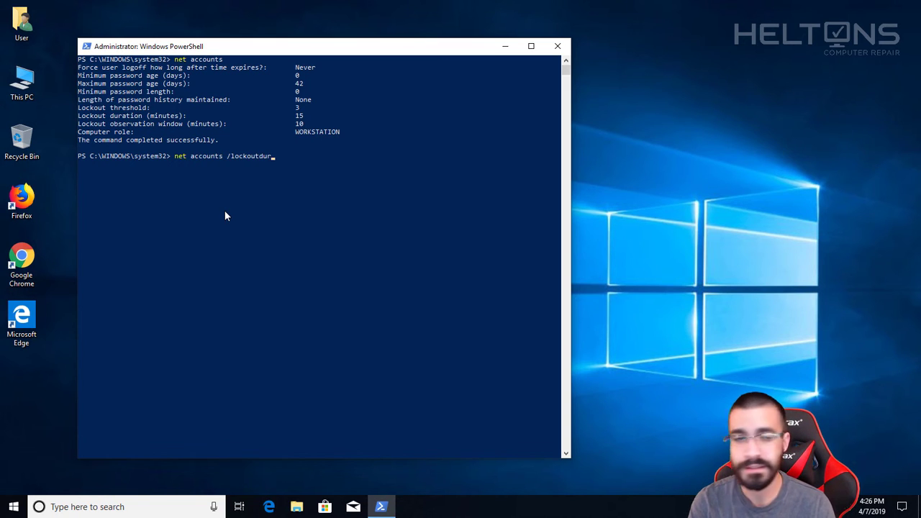
text(ati)
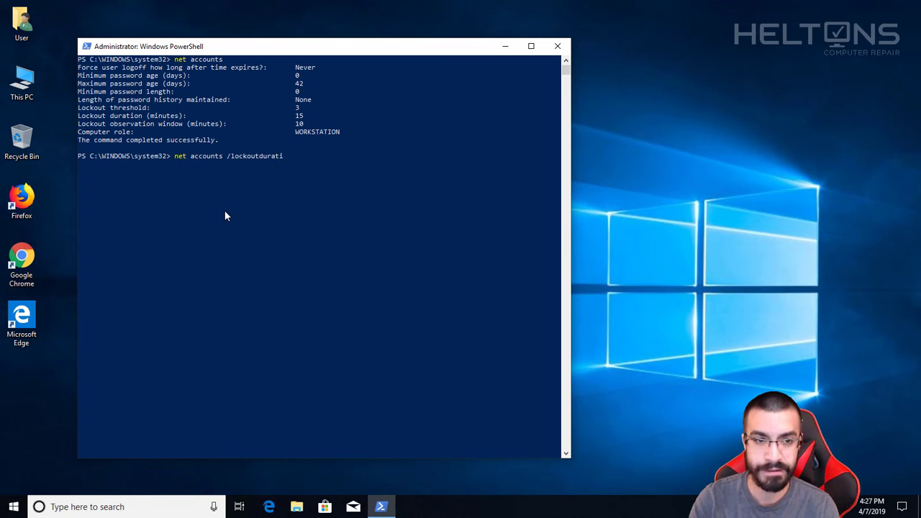
text(on:)
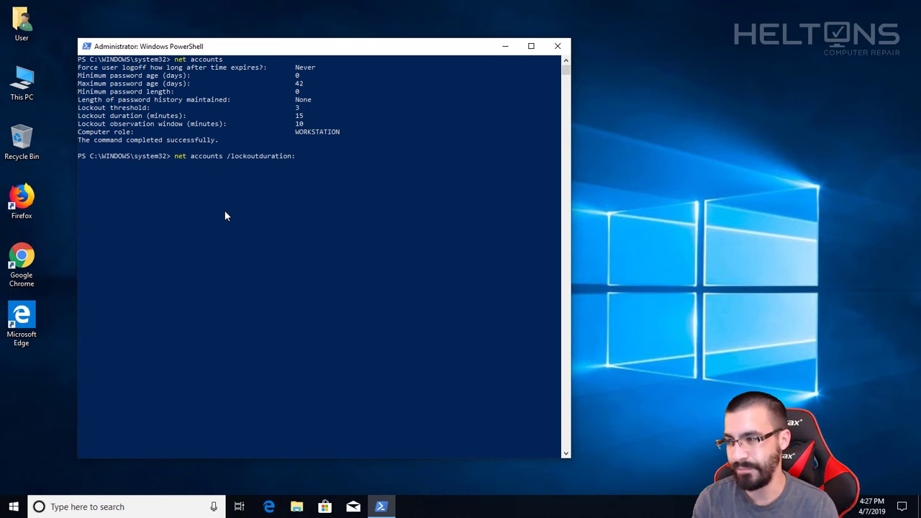
text(30)
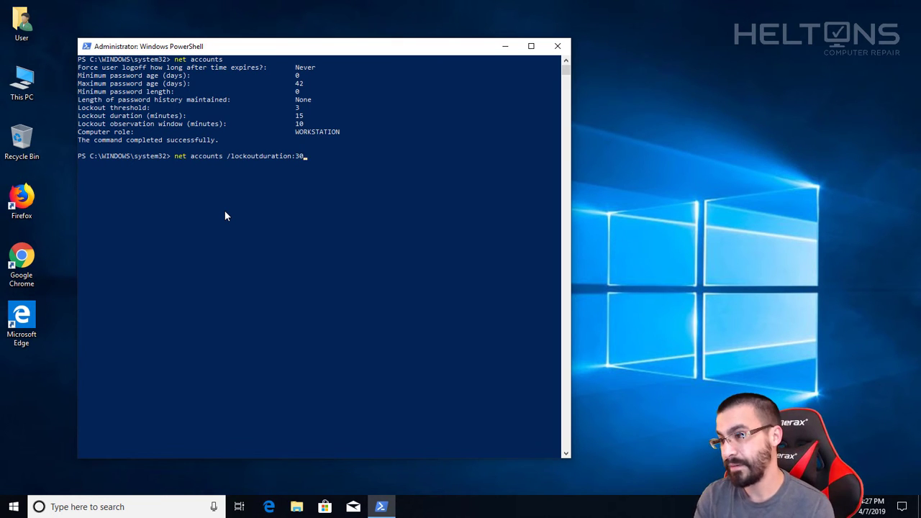
key(Return)
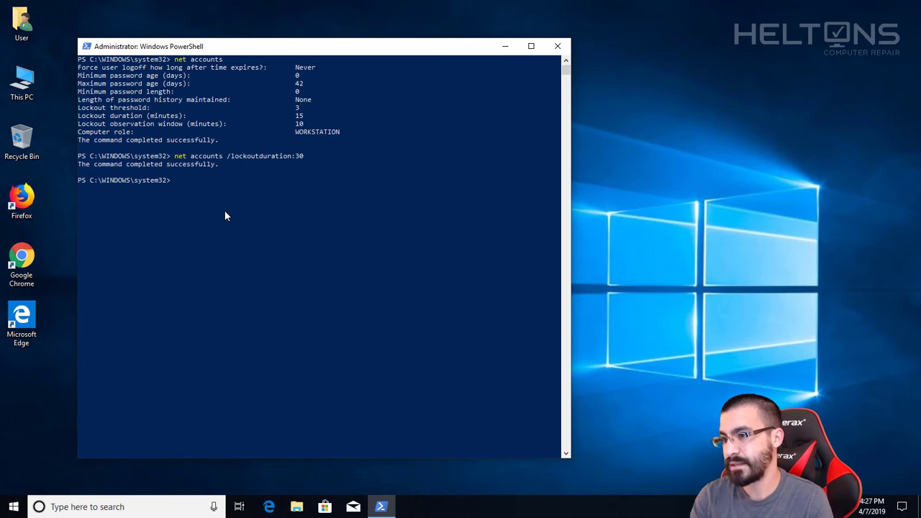
key(Up)
key(Up)
key(Return)
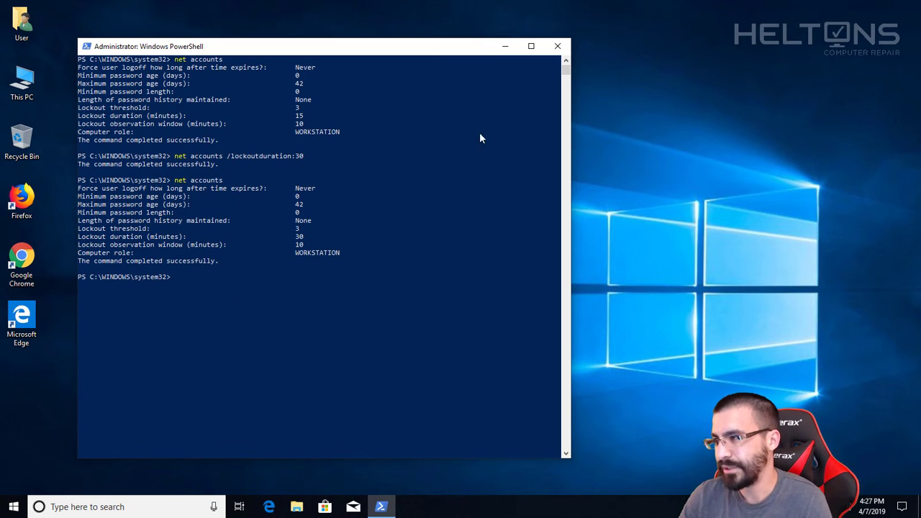
click(556, 46)
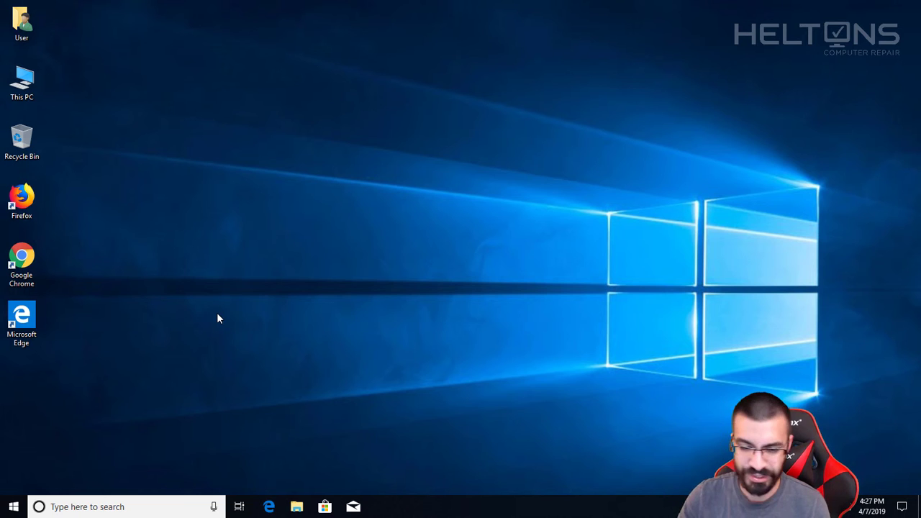
key(super+r)
key(Escape)
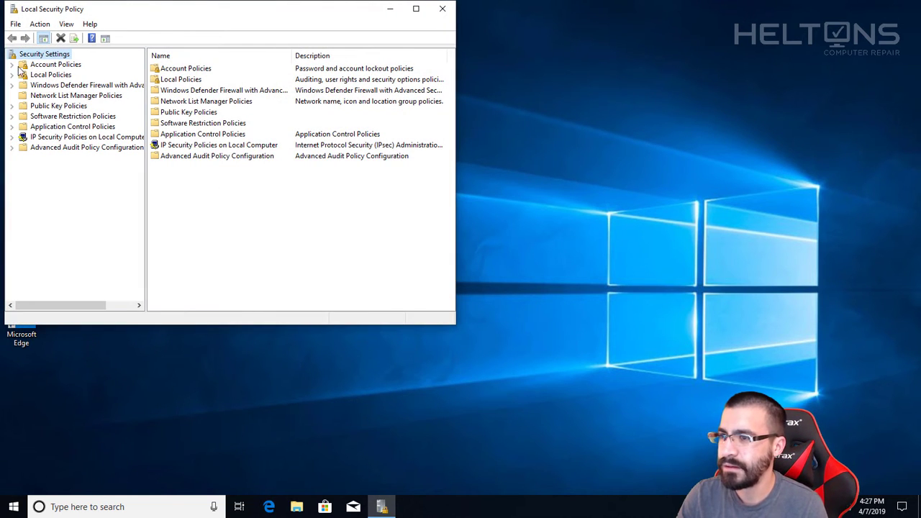
click(12, 64)
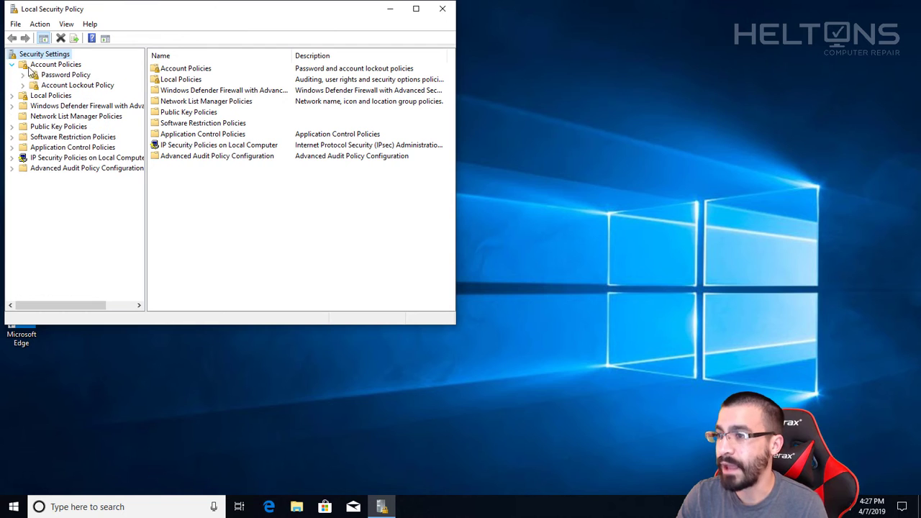
click(51, 87)
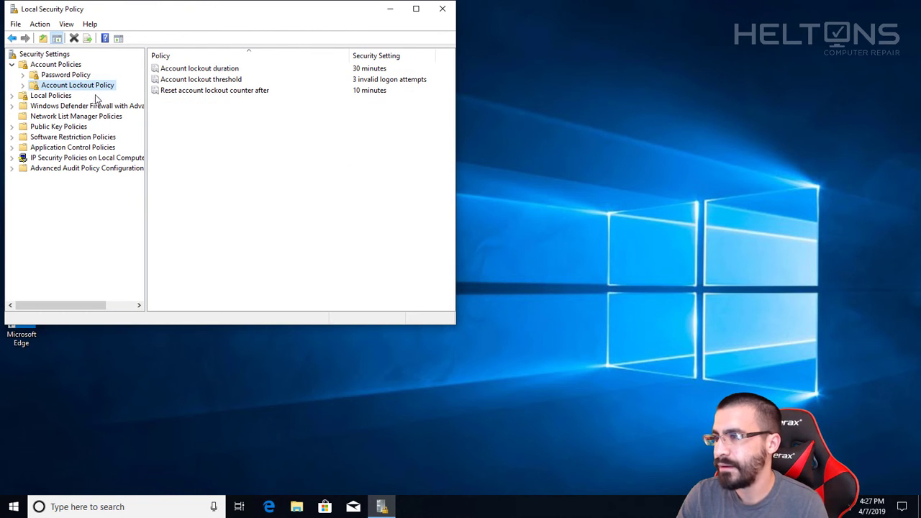
click(209, 70)
click(442, 9)
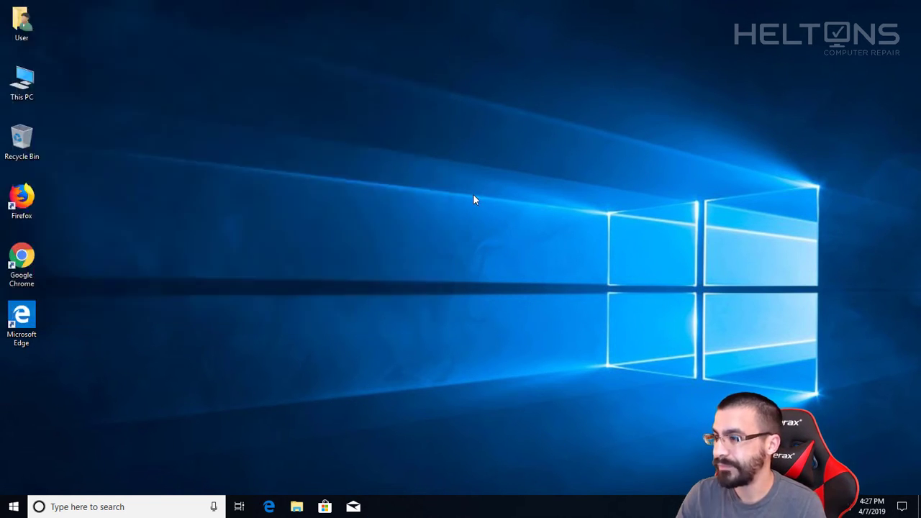